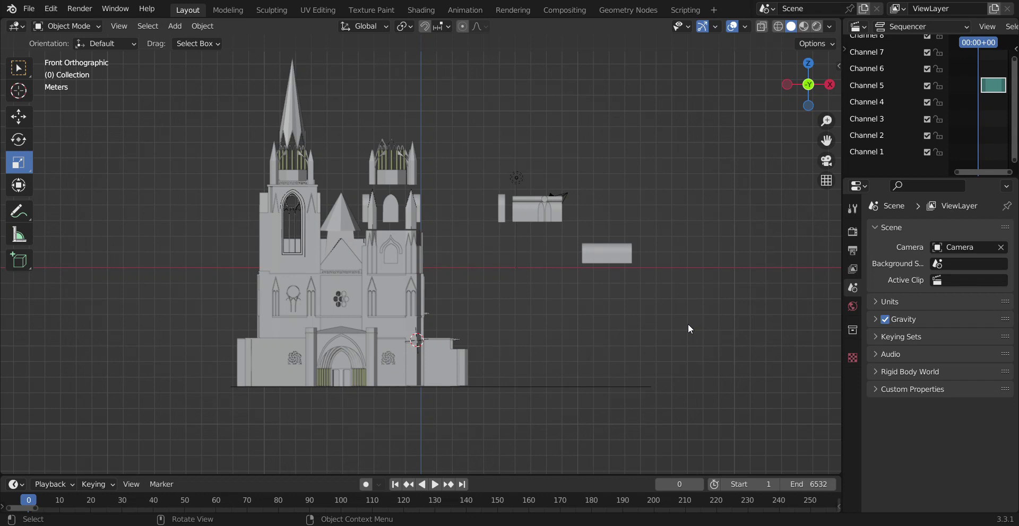
- Start animation playback with Space while the front orthographic view of the cathedral is shown
key(space)
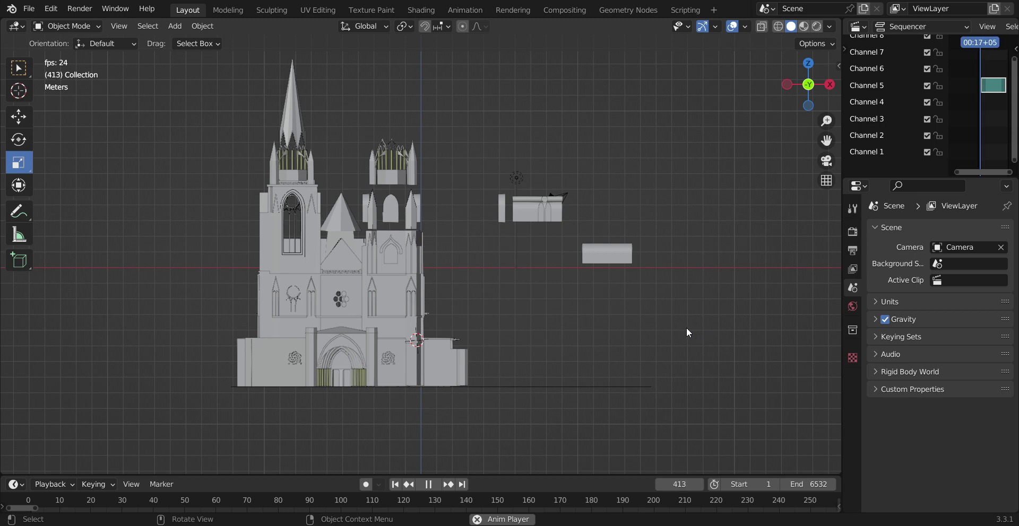
- Zoom the front view out, zoom back in closer on the facade, then swing into perspective
scroll(685, 327, down, 1)
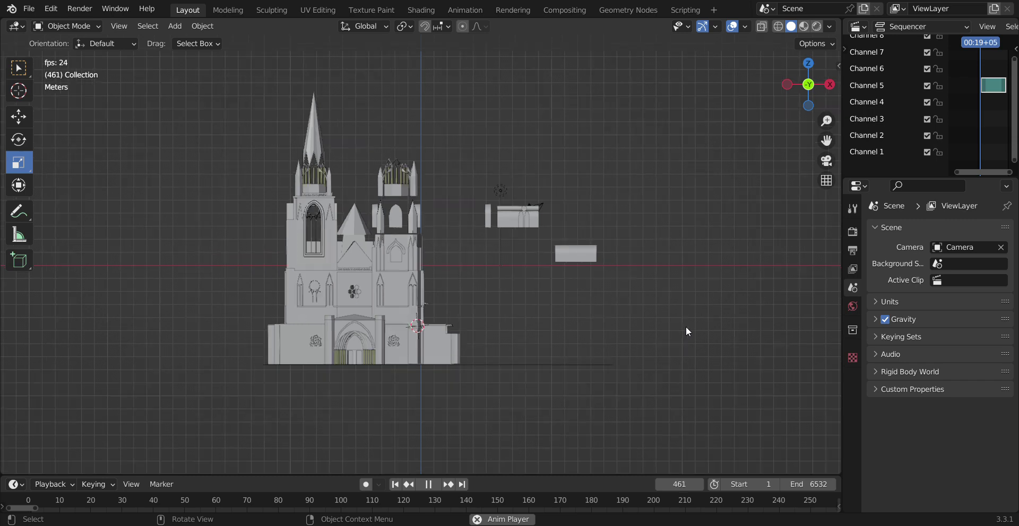
scroll(686, 327, down, 2)
scroll(685, 327, down, 1)
scroll(686, 328, up, 1)
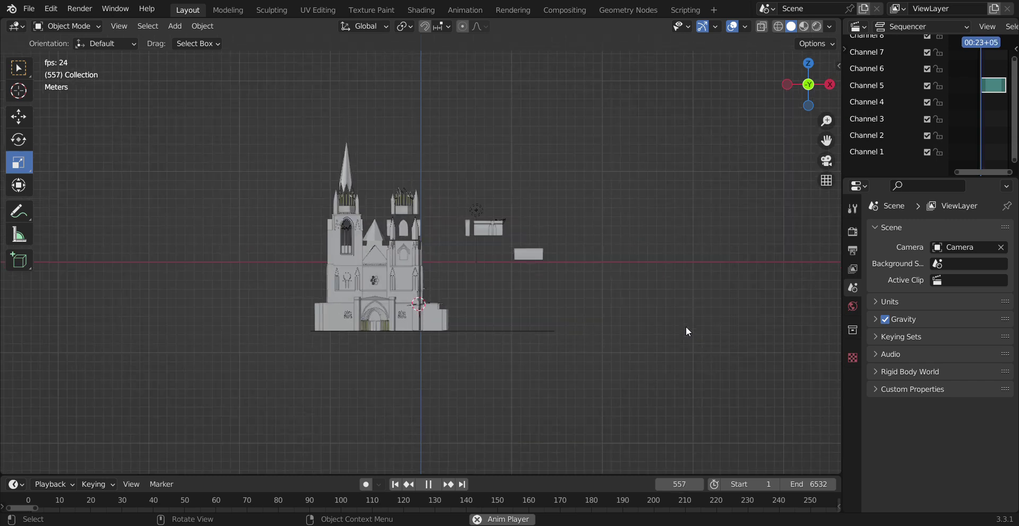
scroll(685, 331, up, 1)
scroll(685, 331, up, 2)
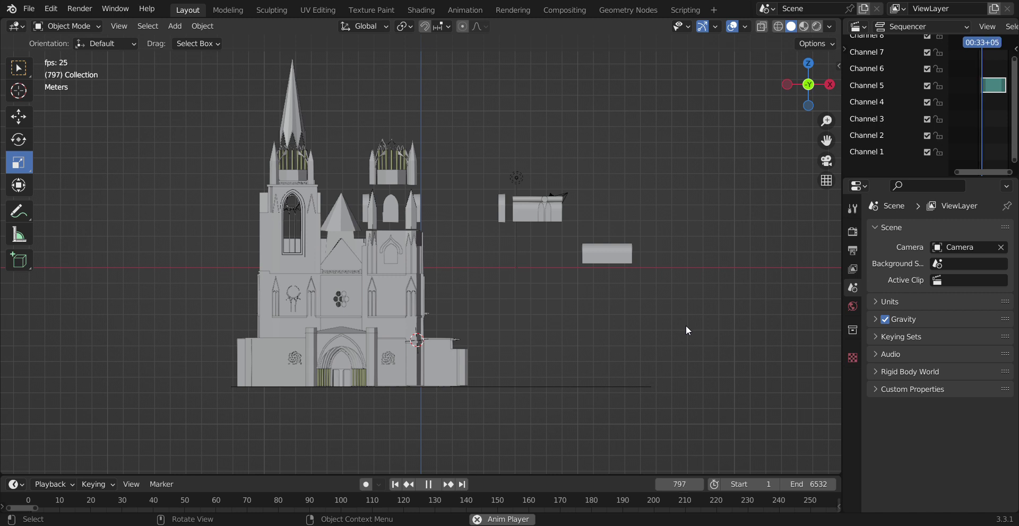
scroll(685, 326, up, 2)
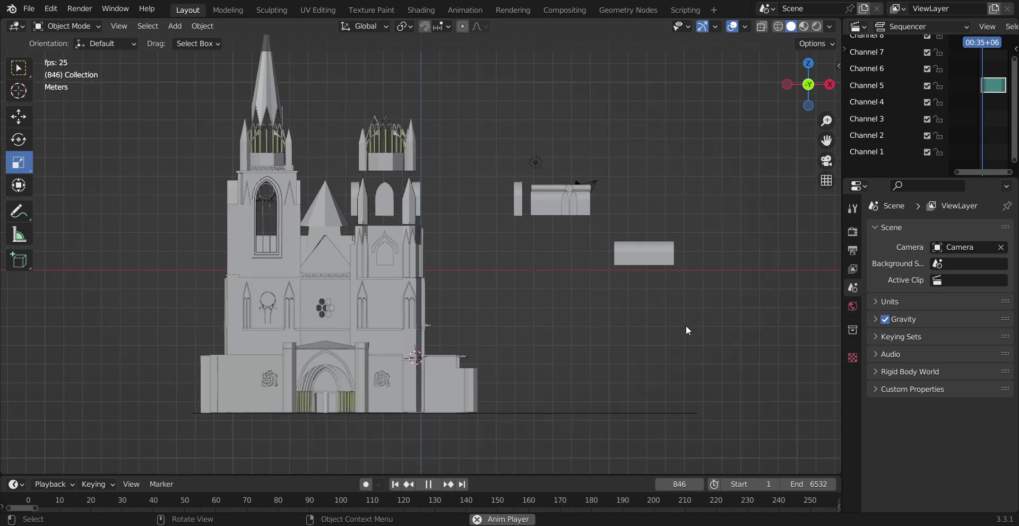
mouse_move(685, 325)
middle_down()
mouse_move(637, 363)
mouse_move(657, 345)
mouse_move(684, 346)
mouse_move(439, 354)
middle_up()
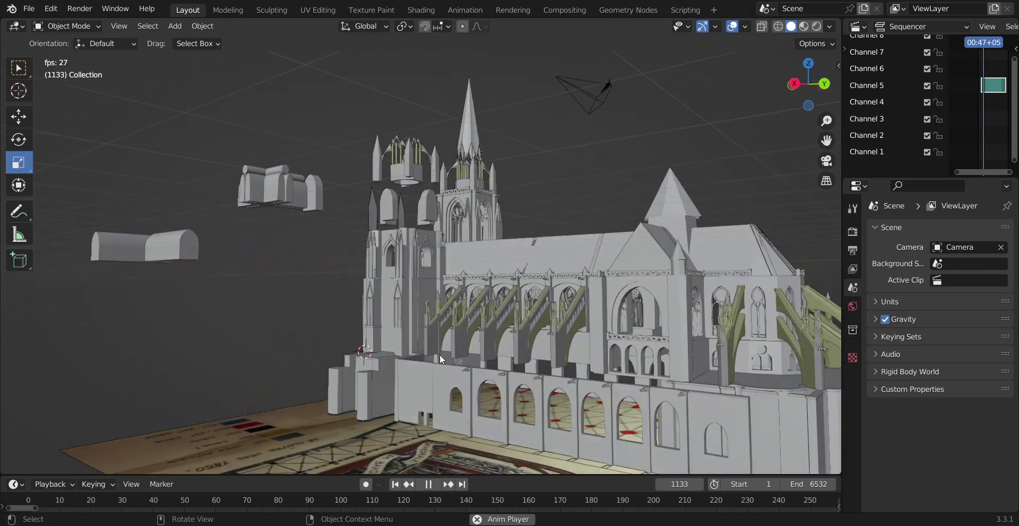
- Orbit toward the cathedral's side, then back to a more frontal perspective view
mouse_move(644, 364)
middle_down()
mouse_move(657, 362)
mouse_move(641, 364)
mouse_move(669, 426)
mouse_move(682, 429)
mouse_move(747, 414)
mouse_move(788, 388)
mouse_move(679, 324)
middle_up()
scroll(643, 362, down, 3)
scroll(641, 361, down, 2)
middle_drag(536, 313, 557, 308)
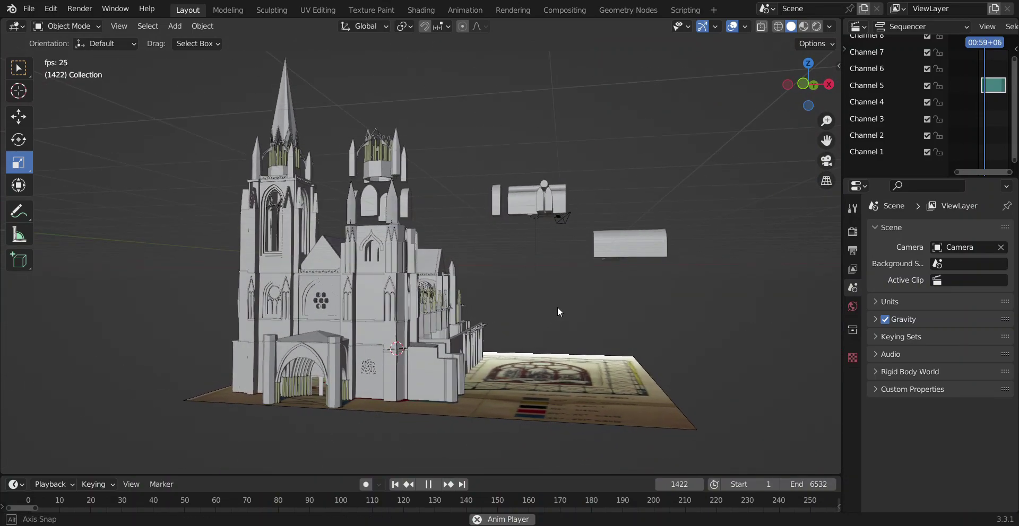
scroll(557, 309, up, 2)
scroll(558, 309, up, 2)
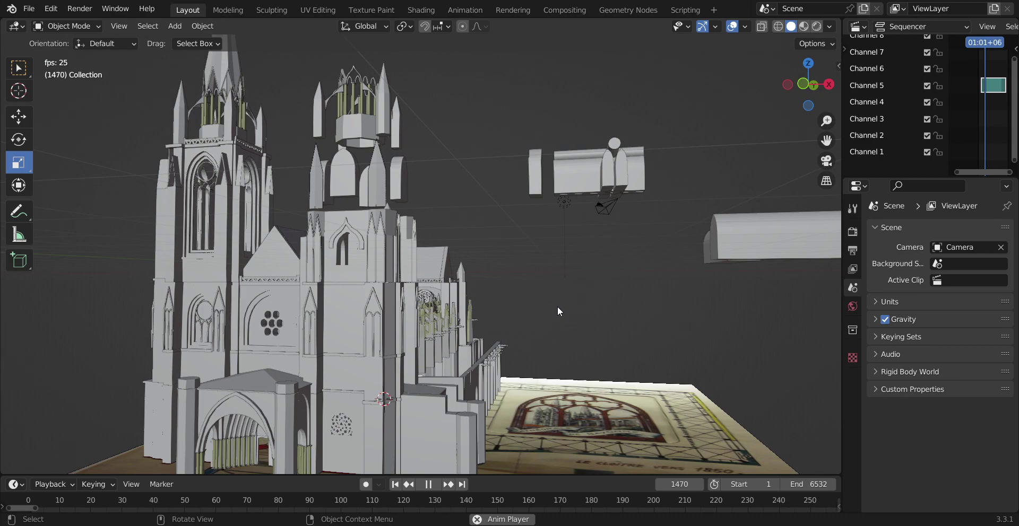
- Orbit up over the cathedral and zoom close on the tower and buttressed nave wall
mouse_move(557, 306)
middle_down()
mouse_move(568, 372)
mouse_move(555, 413)
mouse_move(556, 374)
mouse_move(482, 362)
mouse_move(426, 317)
middle_up()
scroll(617, 363, up, 5)
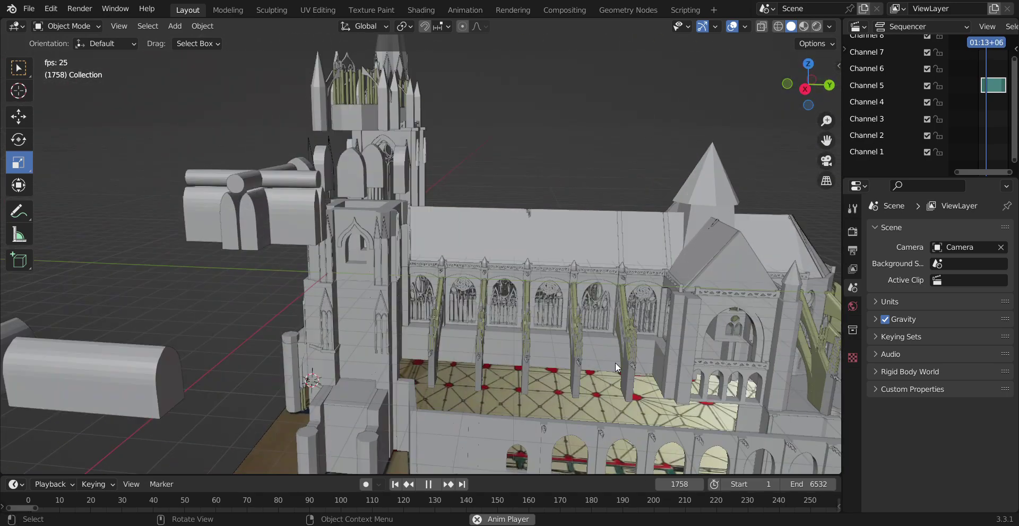
scroll(616, 363, up, 3)
mouse_move(620, 365)
middle_down()
mouse_move(606, 333)
mouse_move(625, 370)
mouse_move(635, 366)
middle_up()
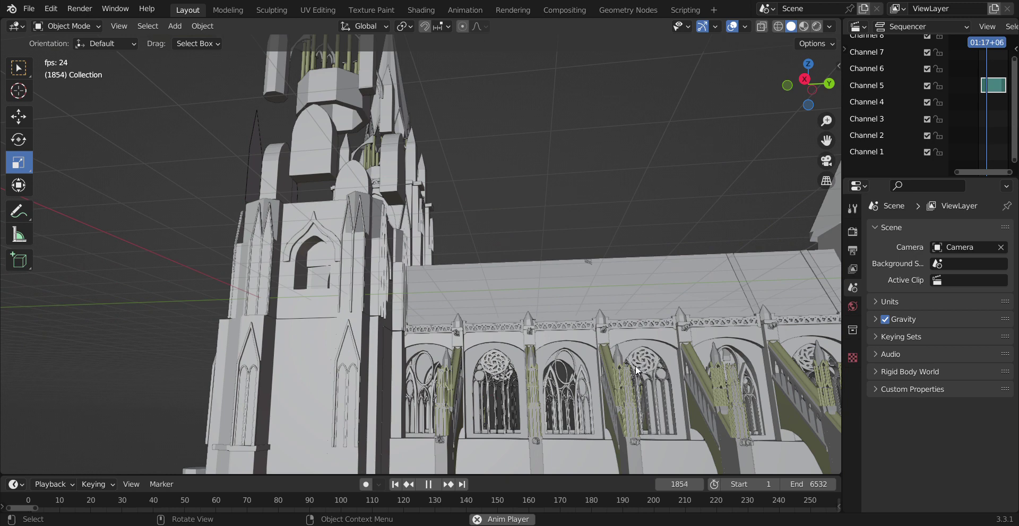
- Snap to Right orthographic view, zoom out, then orbit below the floor-plan plane looking up
key(KP_3)
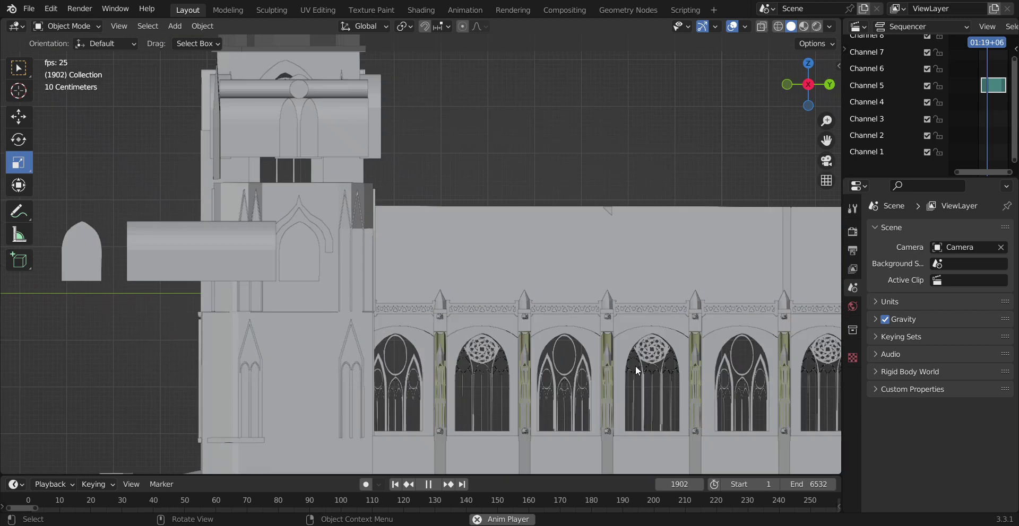
scroll(635, 366, down, 1)
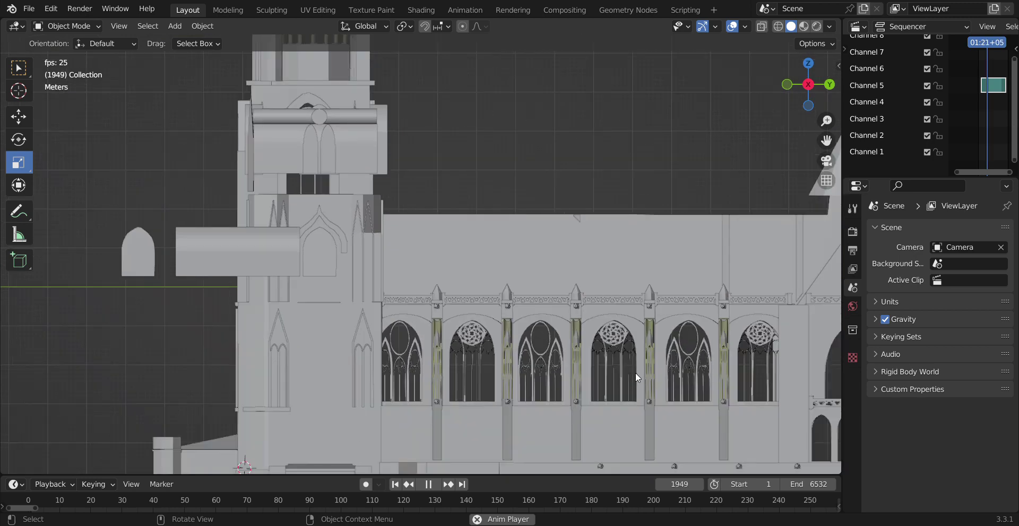
scroll(635, 372, down, 2)
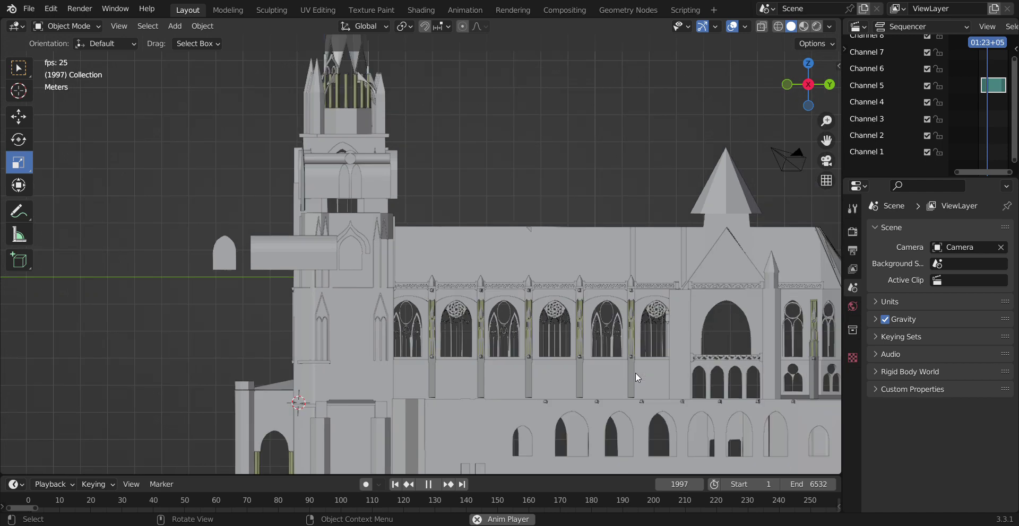
scroll(644, 373, down, 2)
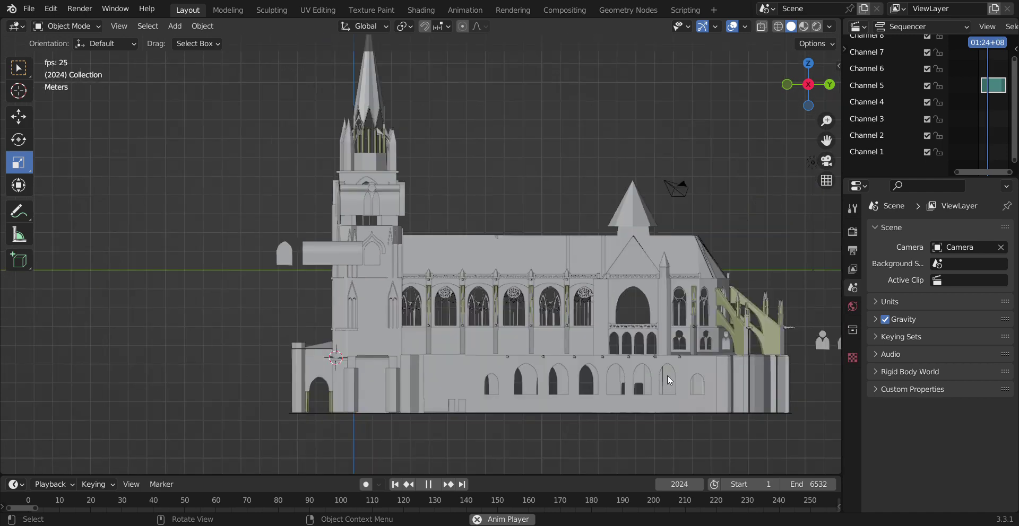
scroll(667, 375, down, 1)
mouse_move(703, 389)
middle_down()
mouse_move(447, 379)
mouse_move(626, 386)
mouse_move(531, 386)
mouse_move(509, 407)
mouse_move(500, 353)
mouse_move(342, 289)
mouse_move(417, 313)
mouse_move(417, 295)
mouse_move(438, 317)
mouse_move(467, 319)
mouse_move(494, 341)
mouse_move(585, 348)
mouse_move(285, 280)
middle_up()
scroll(341, 289, up, 5)
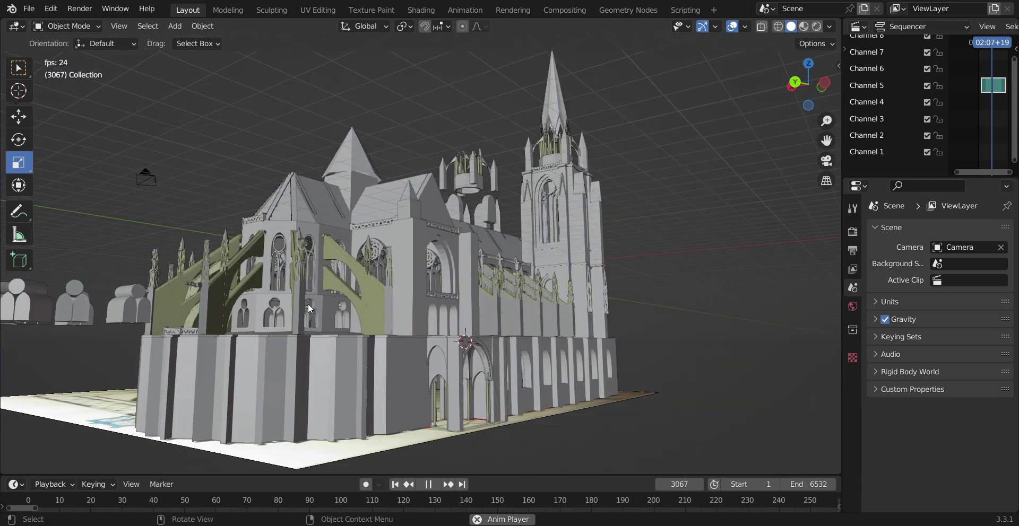
- Orbit around the nave and flying buttresses, including a look from below
mouse_move(308, 303)
middle_down()
mouse_move(407, 339)
mouse_move(443, 369)
mouse_move(469, 351)
mouse_move(586, 358)
middle_up()
scroll(382, 412, up, 3)
scroll(388, 406, up, 2)
mouse_move(387, 405)
middle_down()
mouse_move(432, 376)
mouse_move(526, 369)
middle_up()
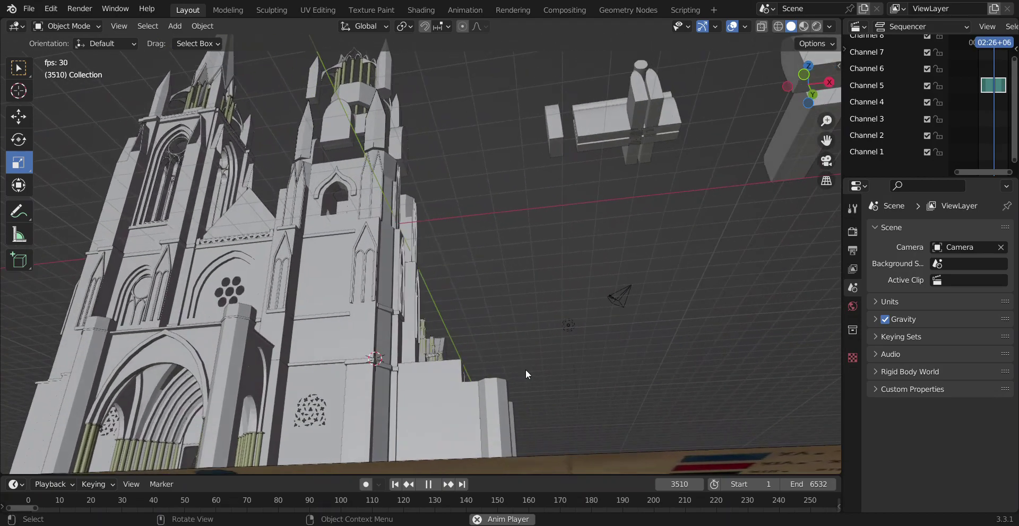
mouse_move(452, 373)
middle_down()
mouse_move(483, 373)
mouse_move(482, 383)
mouse_move(523, 396)
middle_up()
- Orbit in toward the front towers and zoom close on their pinnacles
scroll(484, 373, down, 3)
scroll(483, 373, down, 2)
scroll(256, 226, up, 5)
mouse_move(256, 226)
middle_down()
mouse_move(285, 256)
mouse_move(521, 277)
mouse_move(512, 288)
mouse_move(454, 292)
mouse_move(403, 279)
middle_up()
scroll(285, 255, up, 2)
scroll(520, 276, up, 3)
- Frame the whole facade, orbit overhead to the roofs, and select the pyramid spire
scroll(403, 279, down, 4)
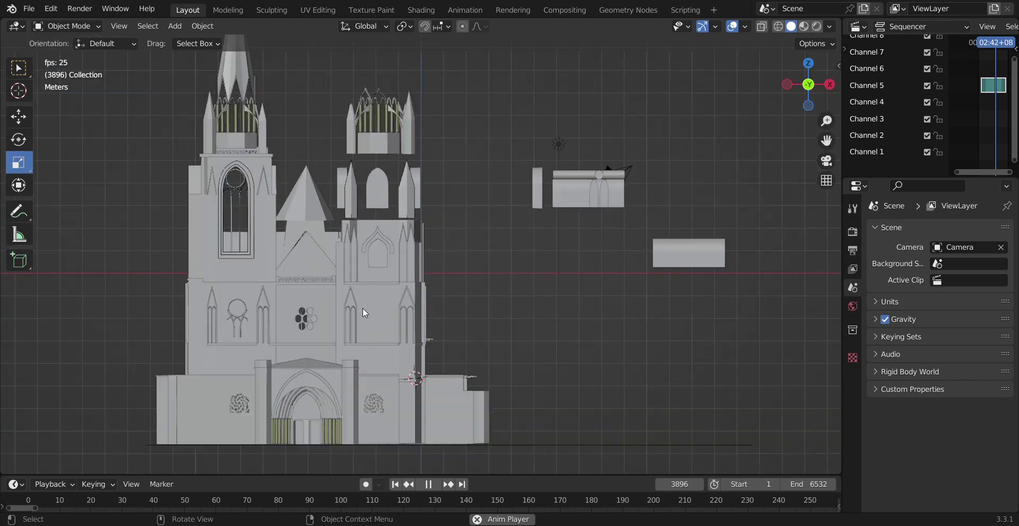
scroll(357, 308, down, 1)
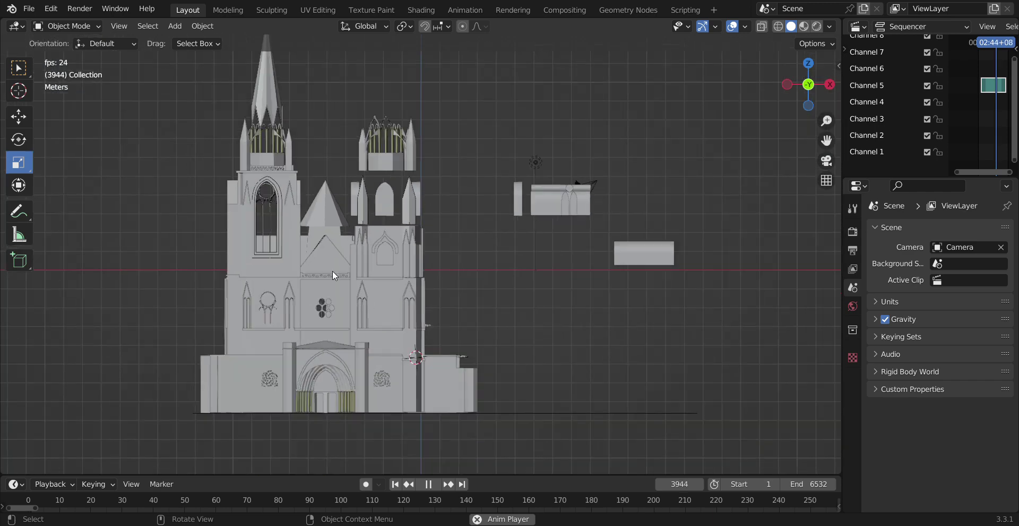
scroll(331, 271, up, 1)
scroll(330, 272, up, 1)
scroll(328, 270, up, 1)
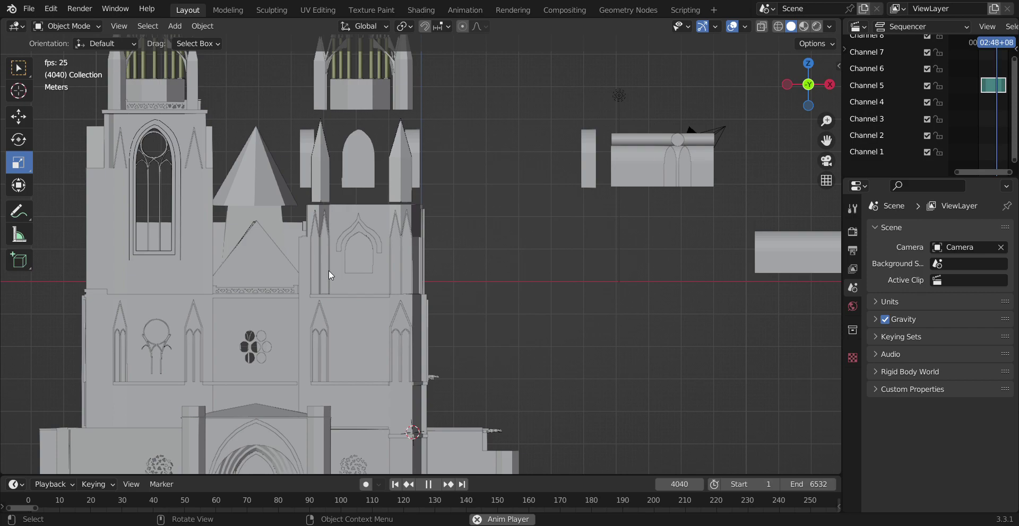
mouse_move(328, 270)
middle_down()
mouse_move(397, 163)
mouse_move(248, 163)
mouse_move(295, 201)
middle_up()
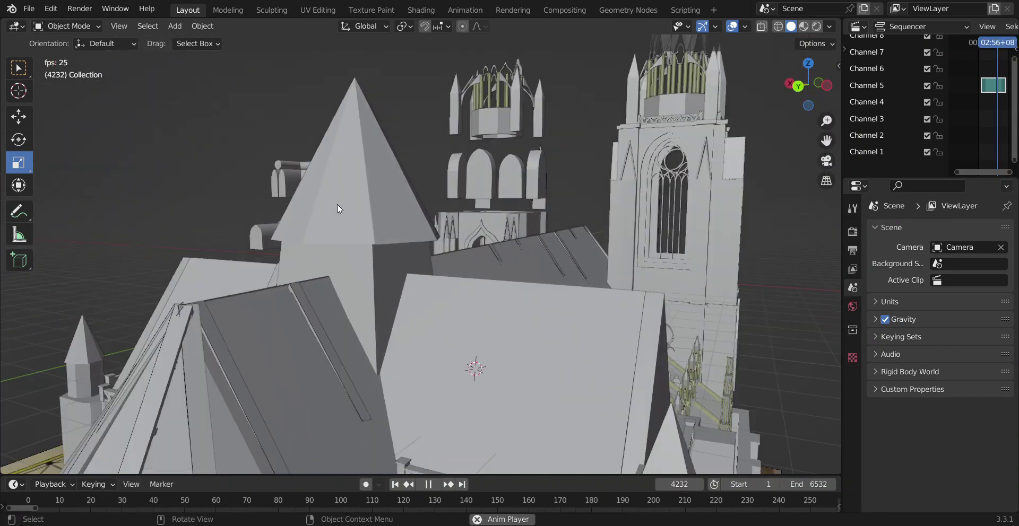
click(337, 204)
- Deselect the spire and orbit down and around to a low view of the tower front
click(176, 152)
scroll(180, 157, down, 1)
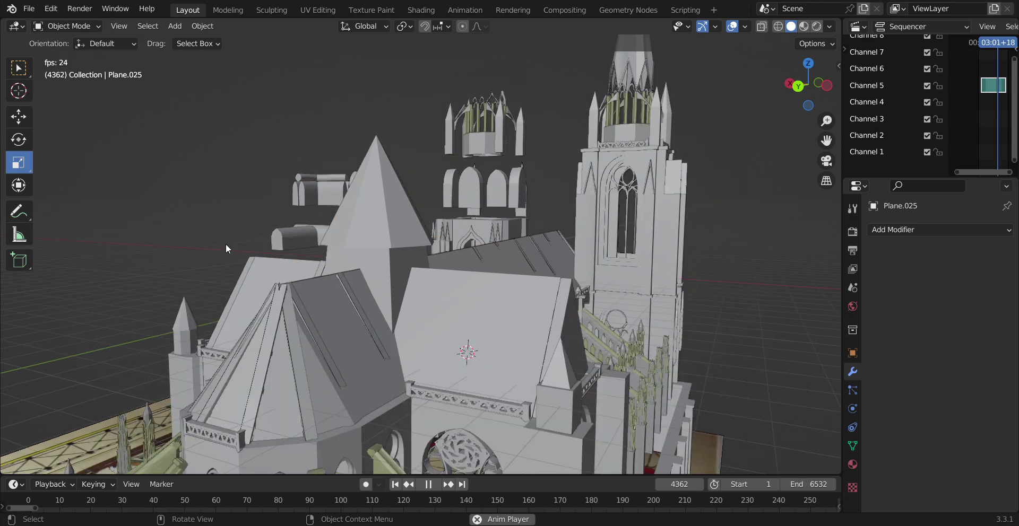
mouse_move(227, 244)
middle_down()
mouse_move(347, 291)
mouse_move(370, 322)
middle_up()
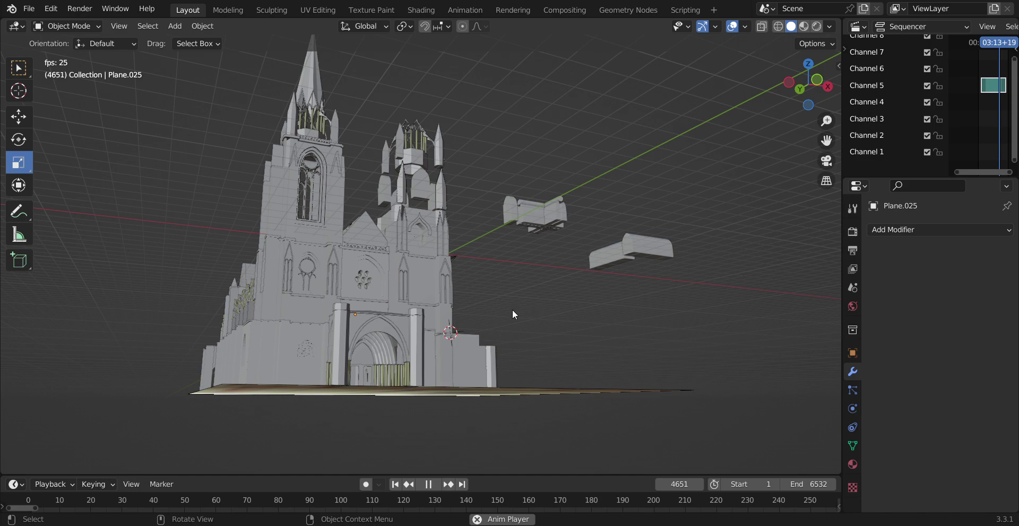
mouse_move(513, 315)
middle_down()
mouse_move(480, 325)
mouse_move(478, 343)
mouse_move(493, 345)
middle_up()
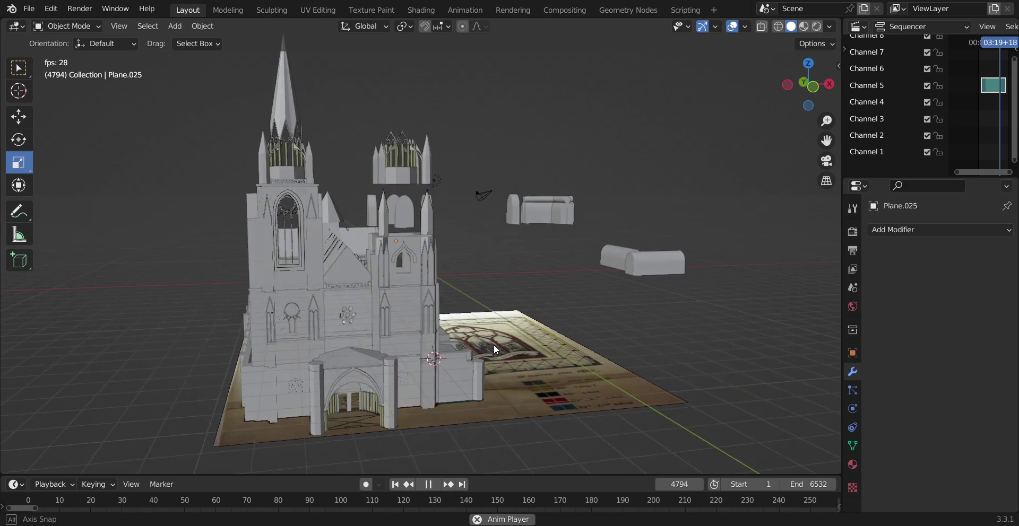
scroll(289, 261, up, 3)
- Close in on the front towers, then zoom out and orbit up to a higher view
middle_drag(290, 261, 299, 280)
scroll(225, 265, up, 3)
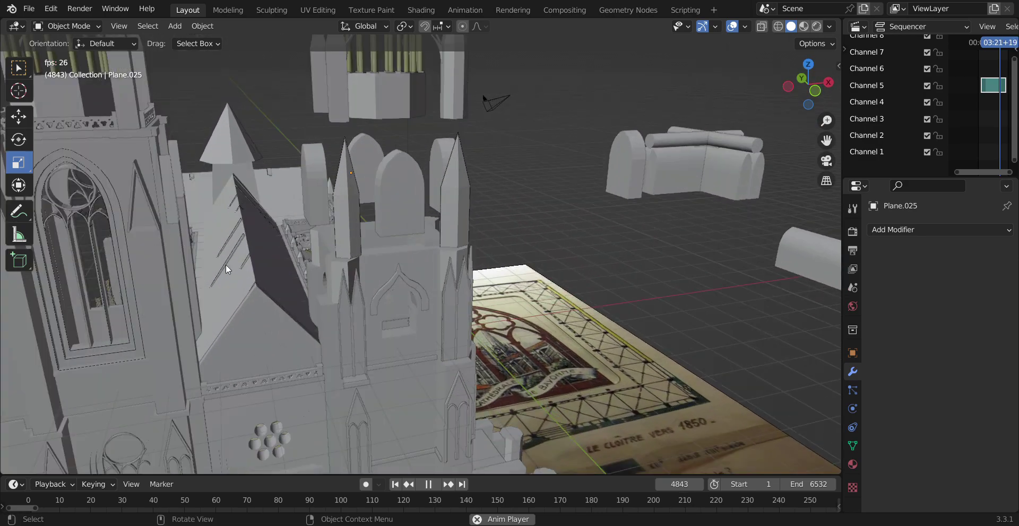
middle_drag(219, 264, 235, 264)
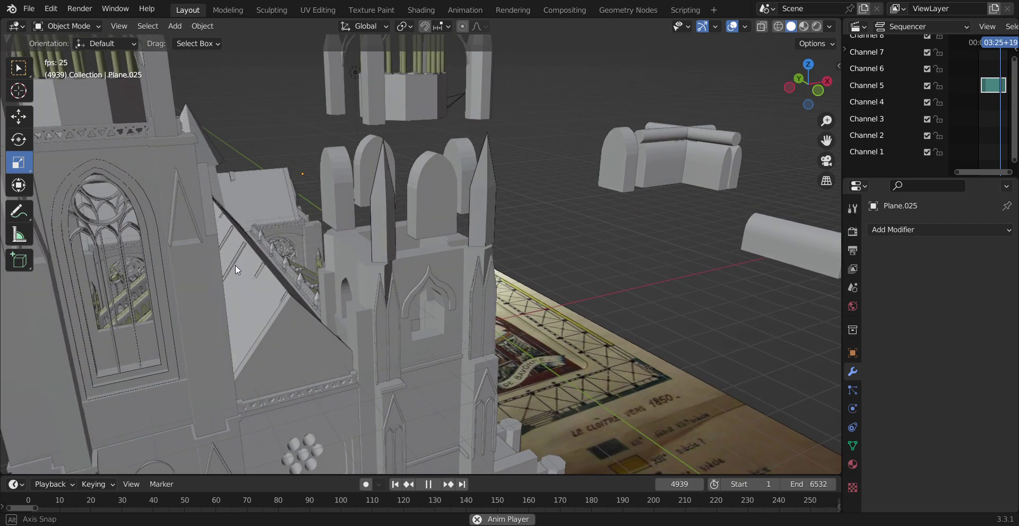
scroll(236, 265, down, 5)
scroll(268, 264, down, 1)
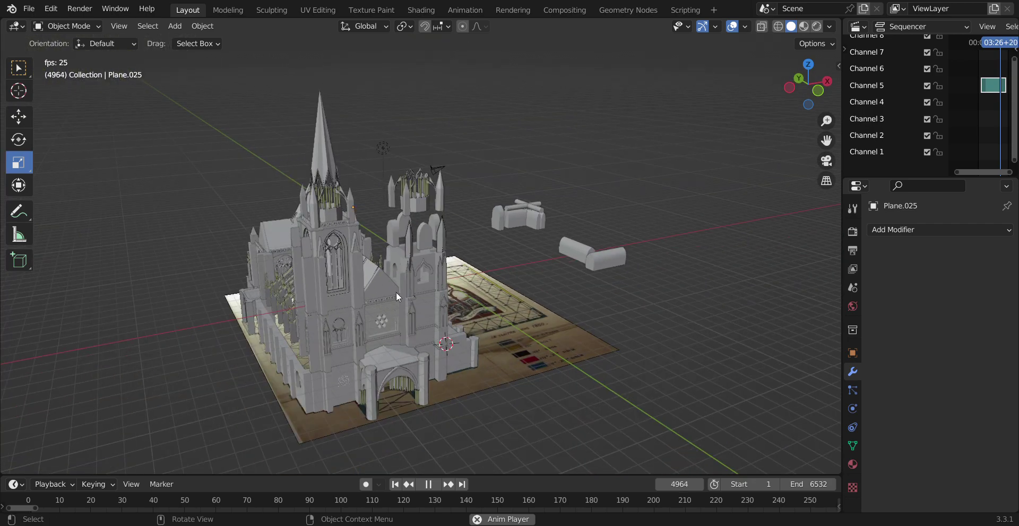
mouse_move(630, 333)
middle_down()
mouse_move(614, 325)
mouse_move(617, 375)
mouse_move(600, 348)
middle_up()
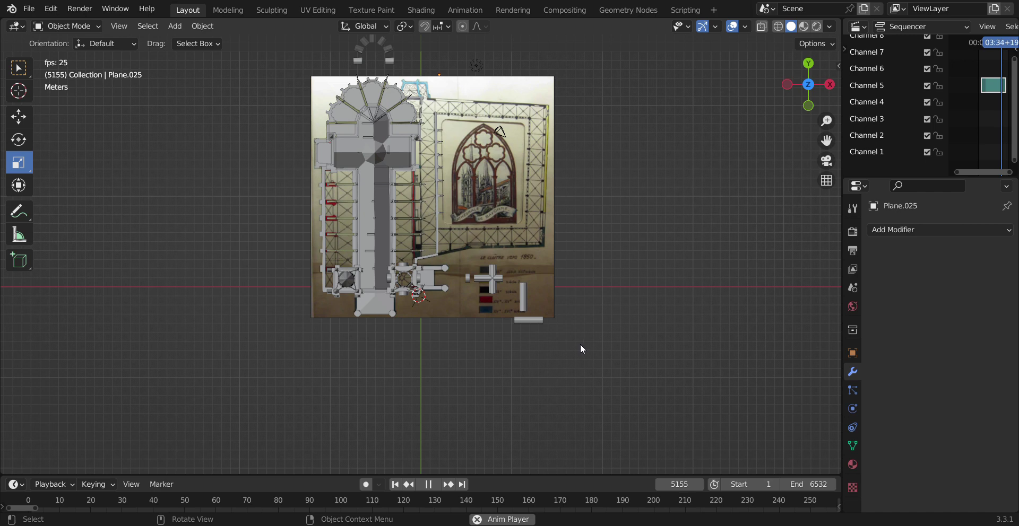
- Tilt the overhead plan into perspective and close in on the front tower's side wall
scroll(579, 344, up, 1)
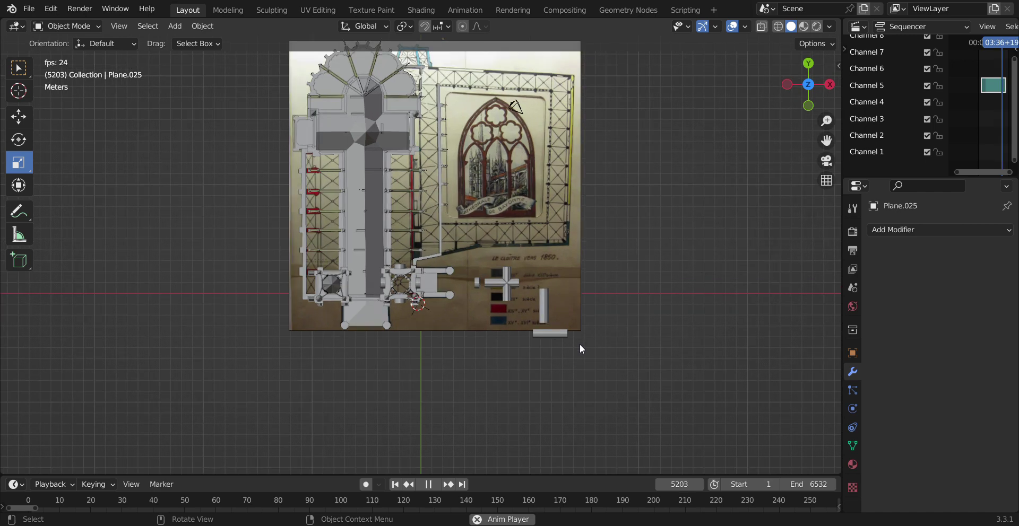
mouse_move(580, 344)
middle_down()
mouse_move(544, 311)
mouse_move(531, 269)
mouse_move(538, 218)
mouse_move(614, 307)
middle_up()
scroll(614, 307, up, 3)
middle_drag(549, 333, 620, 343)
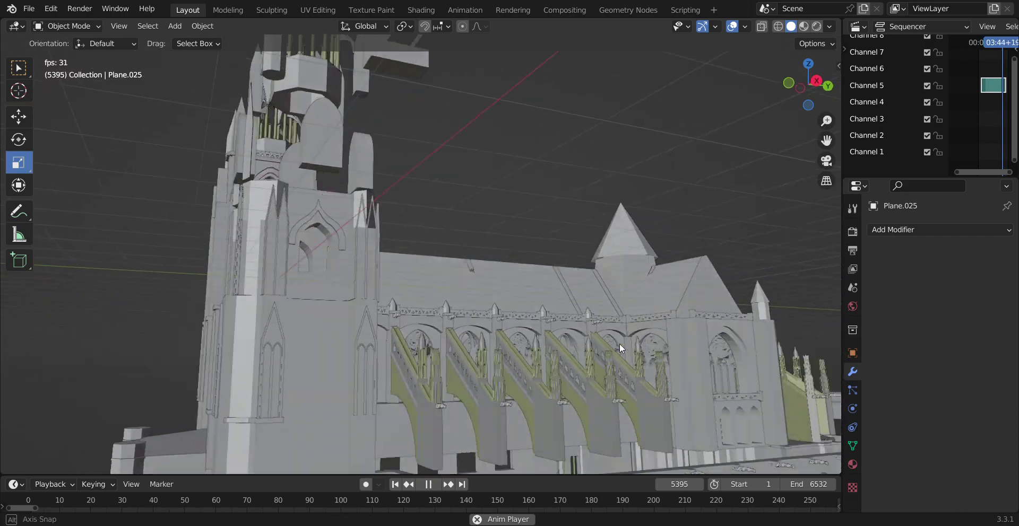
scroll(483, 384, up, 2)
mouse_move(482, 383)
middle_down()
mouse_move(492, 339)
mouse_move(479, 345)
mouse_move(495, 365)
mouse_move(578, 372)
middle_up()
- Snap to Front orthographic view with Numpad 1 and zoom out to fit the entire cathedral
key(KP_1)
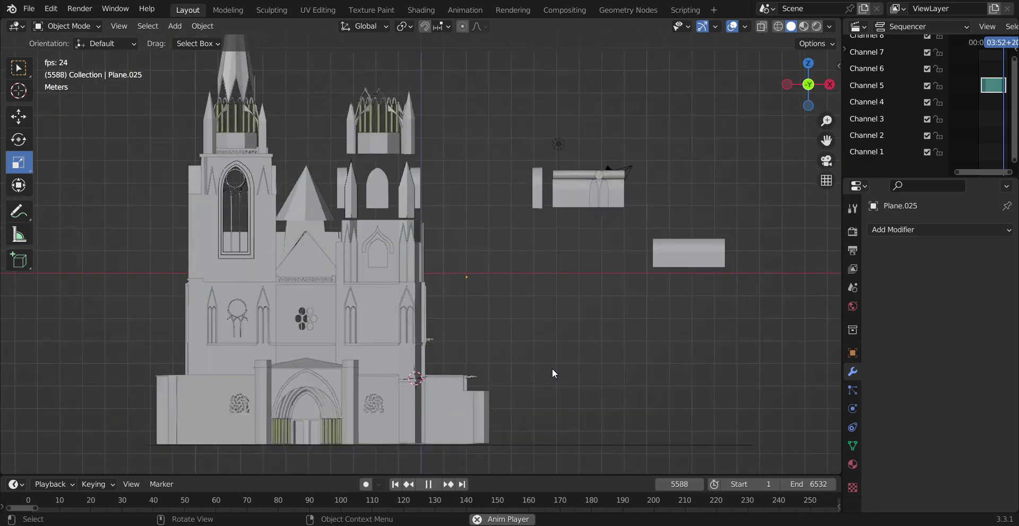
scroll(552, 373, down, 1)
scroll(553, 374, down, 1)
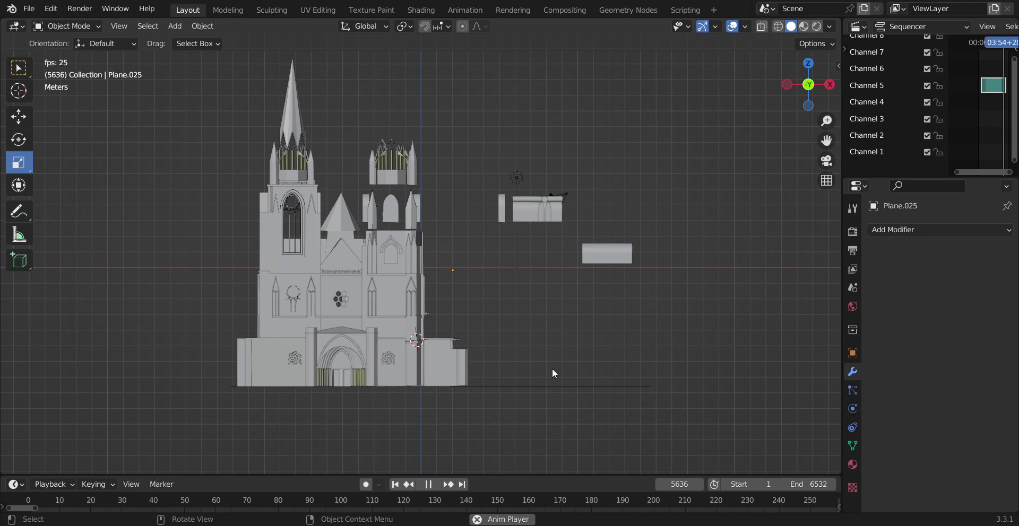